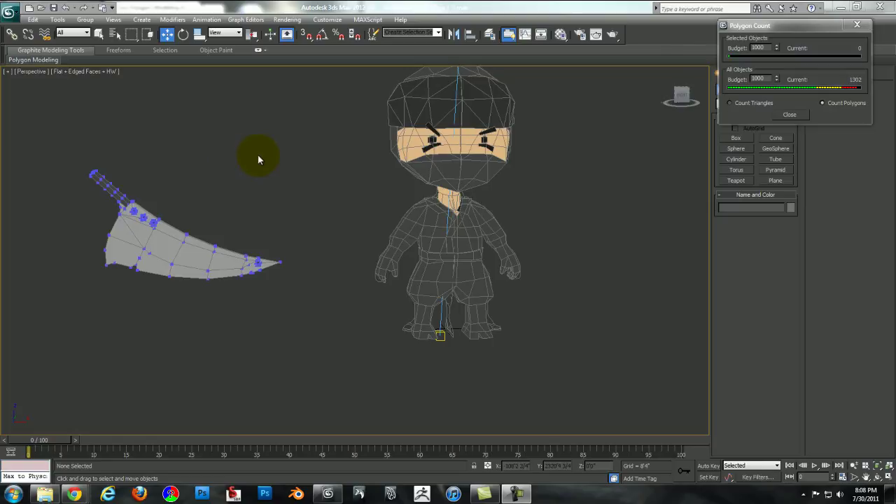
# Close the Polygon Count window, then select the body mesh Object001 and zoom in on the legs.
pyautogui.moveTo(135, 110); pyautogui.dragTo(509, 377)
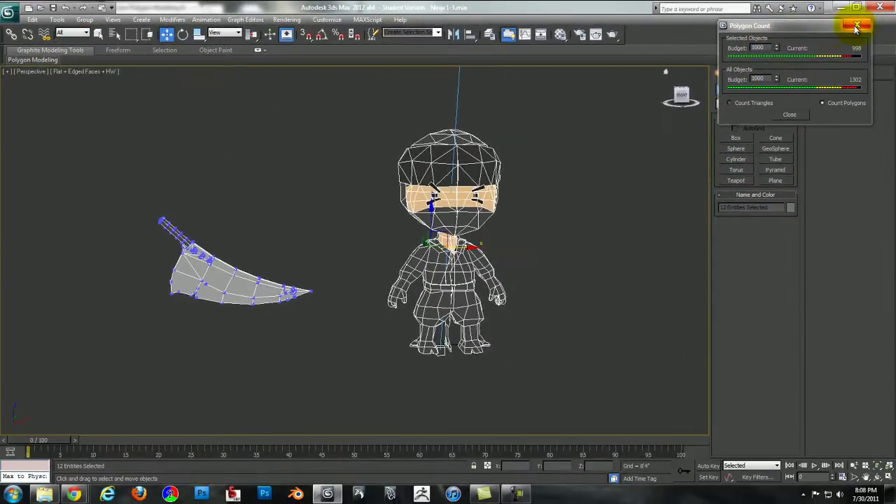
pyautogui.click(859, 25)
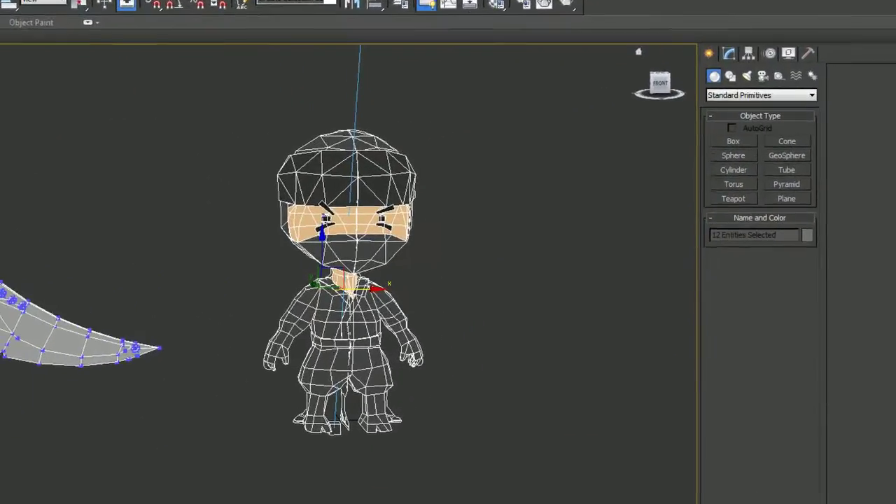
pyautogui.scroll(3, 449, 374)
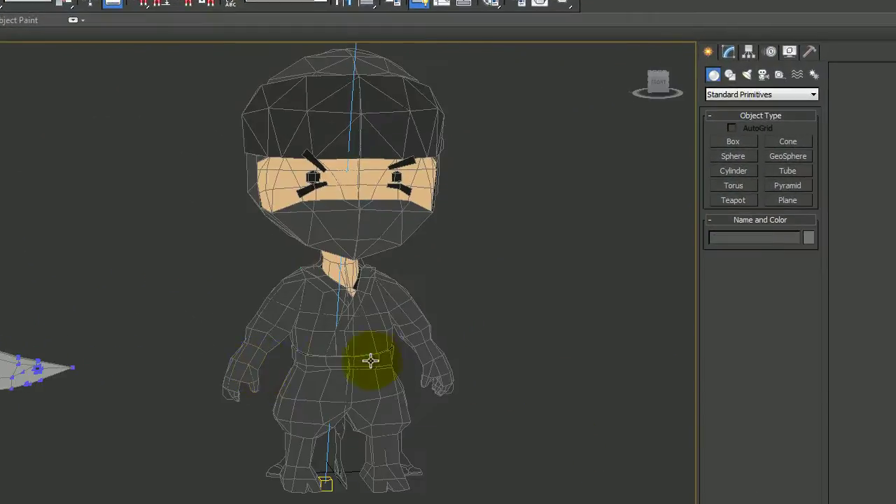
pyautogui.click(370, 360)
pyautogui.scroll(2, 419, 430)
pyautogui.scroll(3, 419, 430)
pyautogui.scroll(2, 610, 146)
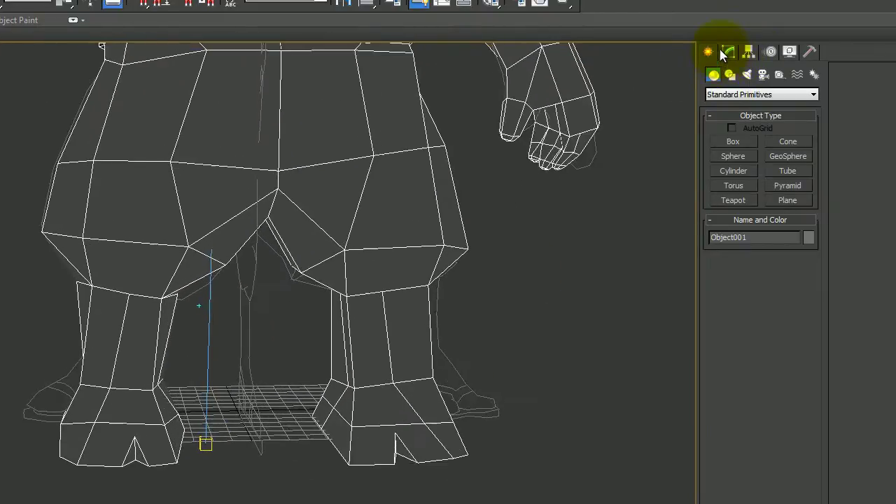
# At Polygon level, select and delete the right lower leg's polygons.
pyautogui.click(728, 51)
pyautogui.click(739, 153)
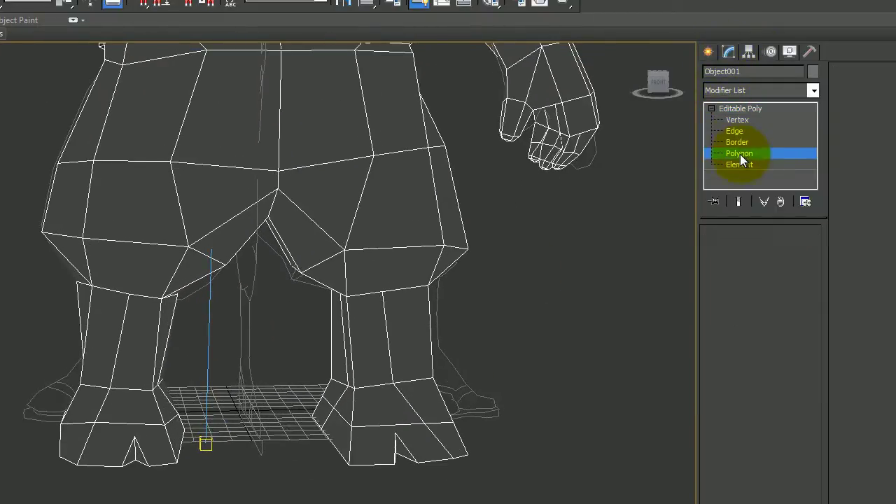
pyautogui.moveTo(336, 369); pyautogui.dragTo(338, 371)
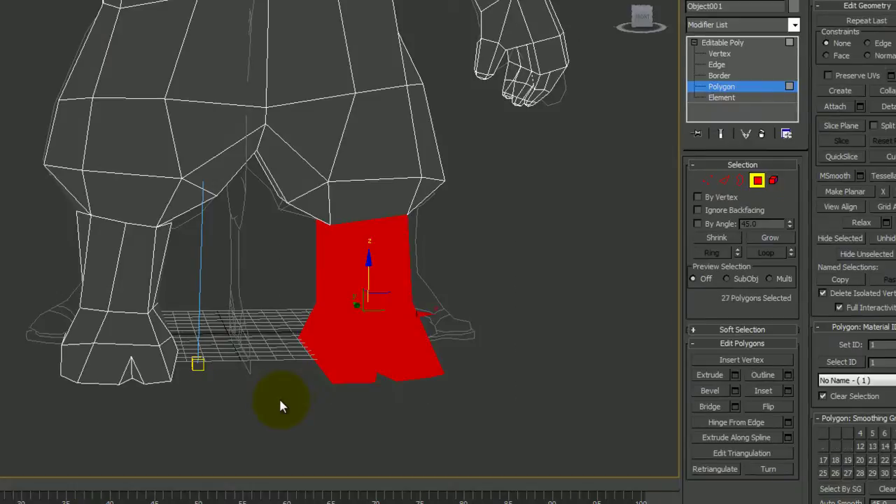
pyautogui.press('Delete')
# Detach the left lower leg's polygons into a separate object, Object002.
pyautogui.scroll(-3, 377, 320)
pyautogui.keyDown('alt'); pyautogui.moveTo(376, 320); pyautogui.dragTo(378, 324, button='middle'); pyautogui.keyUp('alt')
pyautogui.scroll(3, 244, 376)
pyautogui.moveTo(225, 322)
pyautogui.keyDown('alt'); pyautogui.mouseDown(button='middle')
pyautogui.moveTo(245, 320)
pyautogui.moveTo(241, 310)
pyautogui.mouseUp(button='middle'); pyautogui.keyUp('alt')
pyautogui.moveTo(63, 436); pyautogui.dragTo(63, 437)
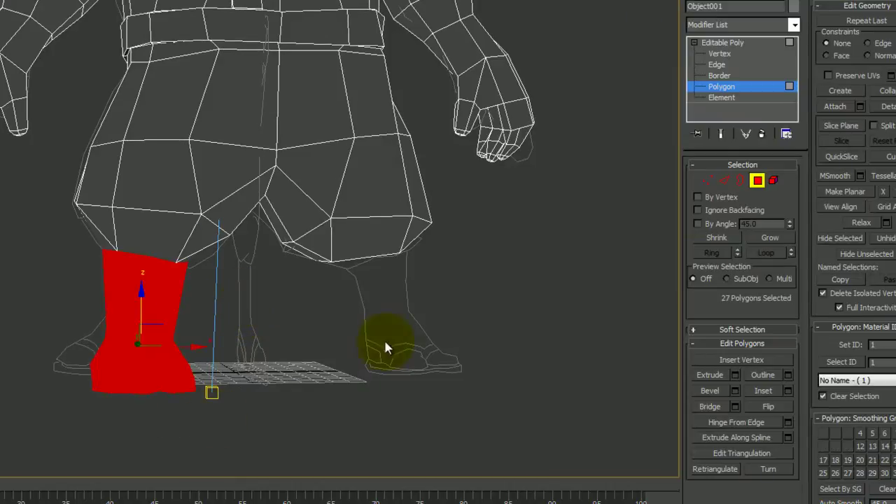
pyautogui.click(888, 107)
pyautogui.click(348, 243)
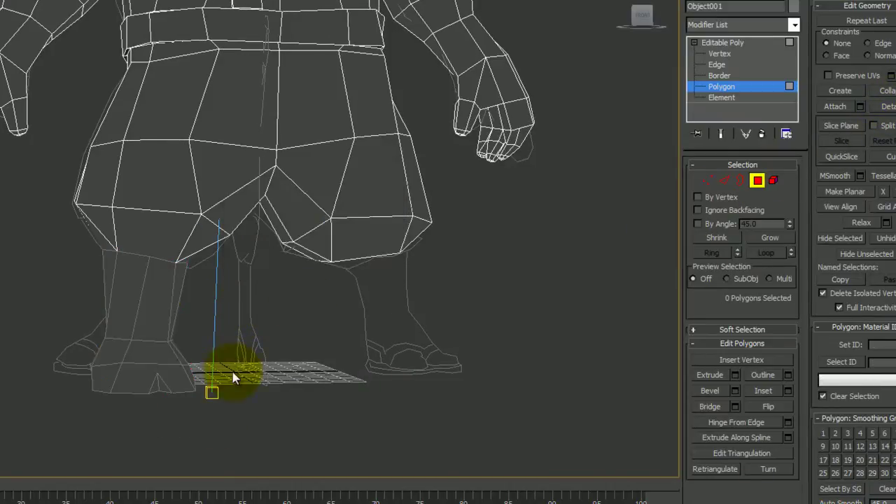
# Shift-drag the detached leg to clone a Copy, Object003, where the right leg was.
pyautogui.click(697, 9)
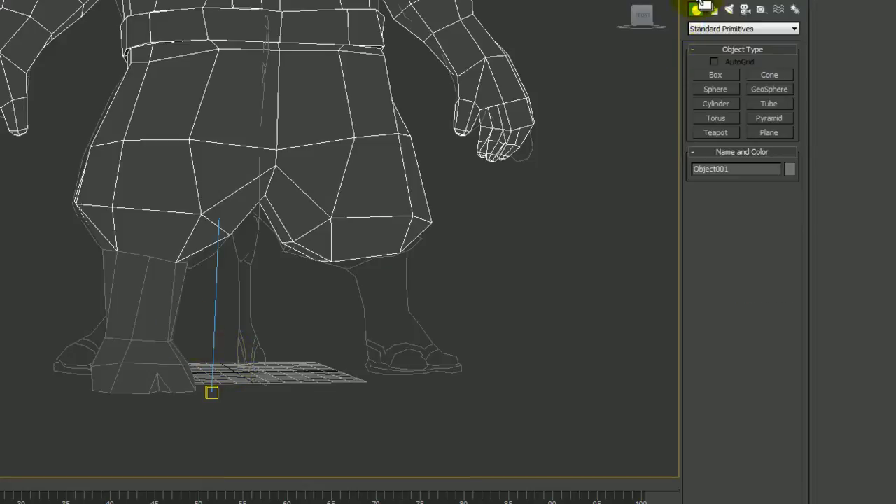
pyautogui.click(158, 350)
pyautogui.moveTo(200, 315); pyautogui.dragTo(452, 320)
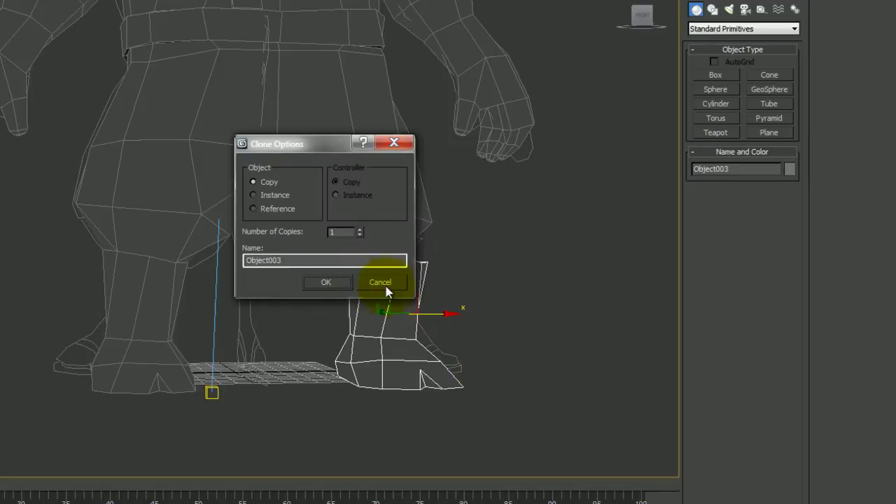
pyautogui.click(327, 283)
pyautogui.click(561, 278)
pyautogui.click(381, 322)
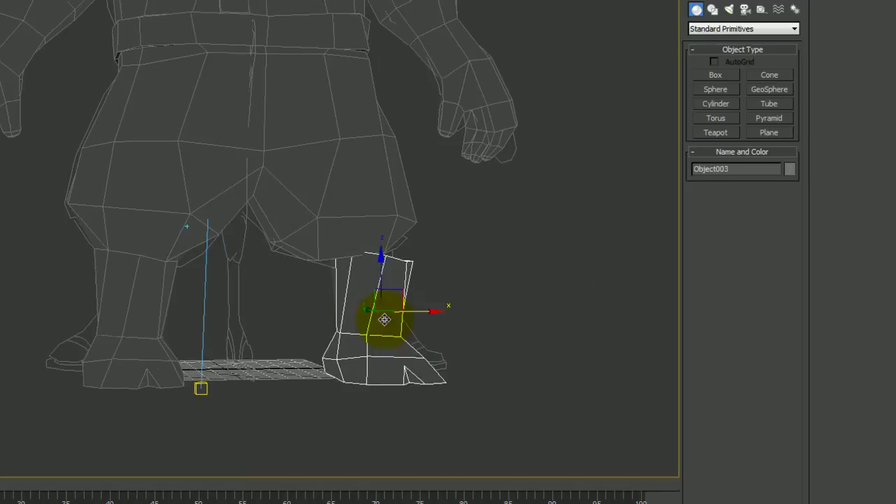
# Attach the body mesh to the left leg Object002.
pyautogui.scroll(3, 439, 364)
pyautogui.scroll(2, 439, 364)
pyautogui.click(80, 341)
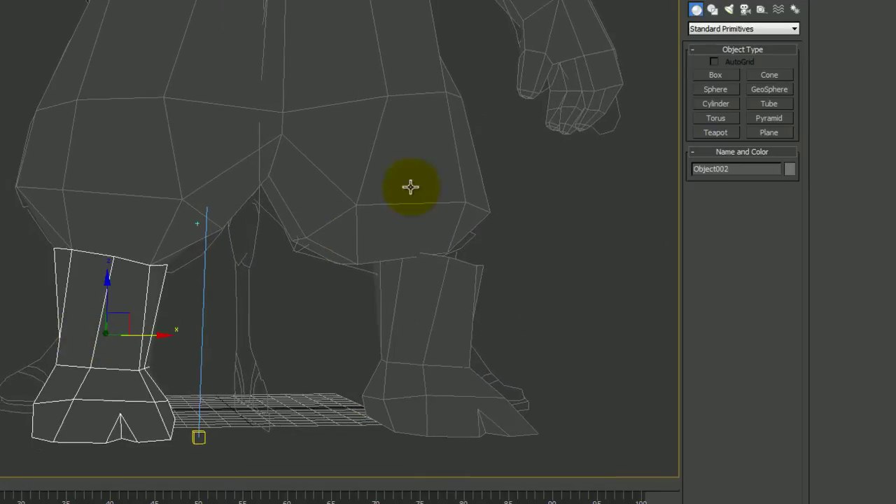
pyautogui.click(712, 9)
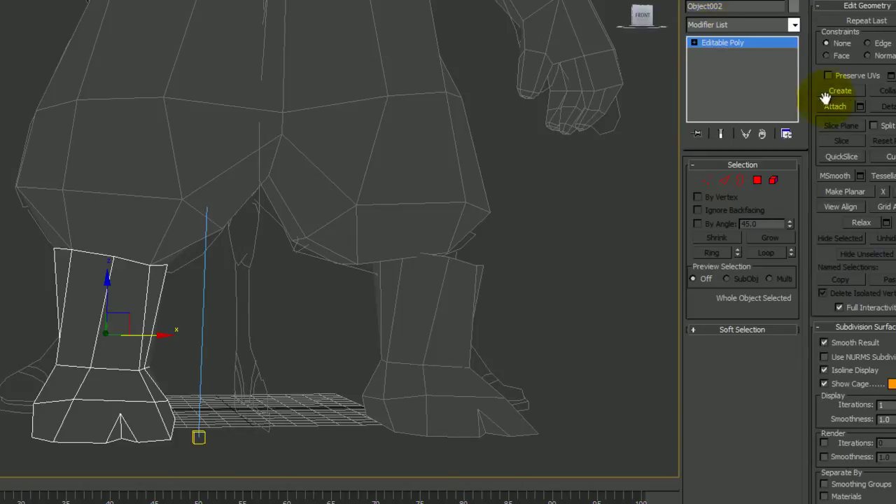
pyautogui.click(294, 136)
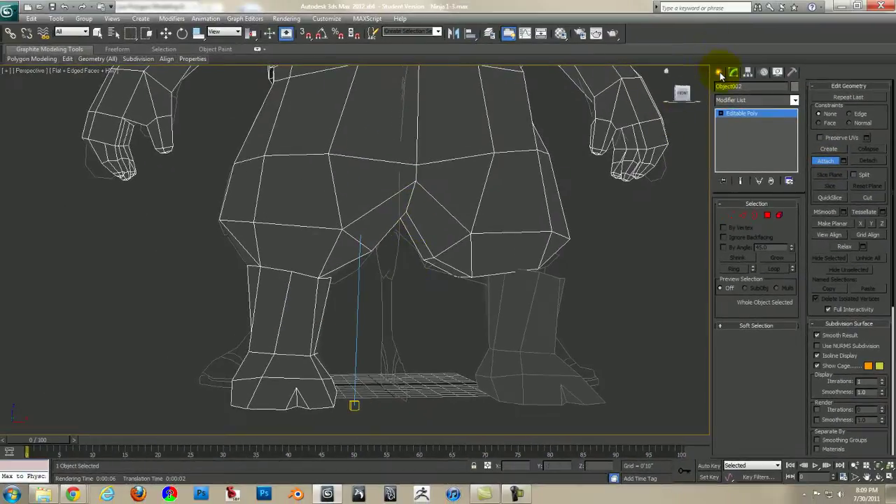
pyautogui.click(722, 75)
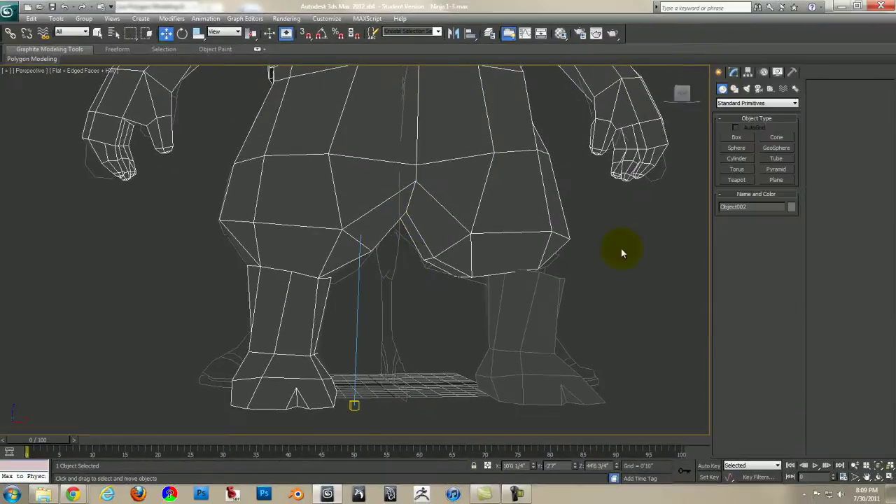
pyautogui.click(546, 342)
# Convert the copied right boot Object003 to an Editable Poly.
pyautogui.rightClick(533, 352)
pyautogui.moveTo(554, 446)
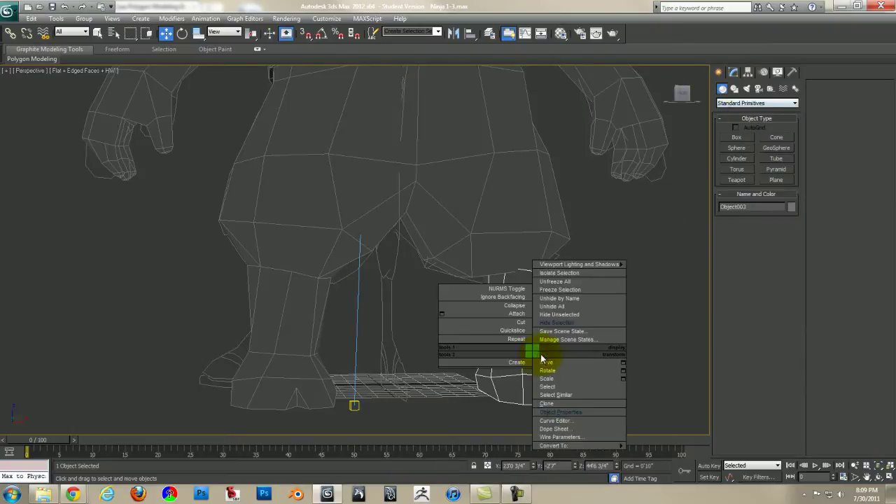
pyautogui.click(663, 455)
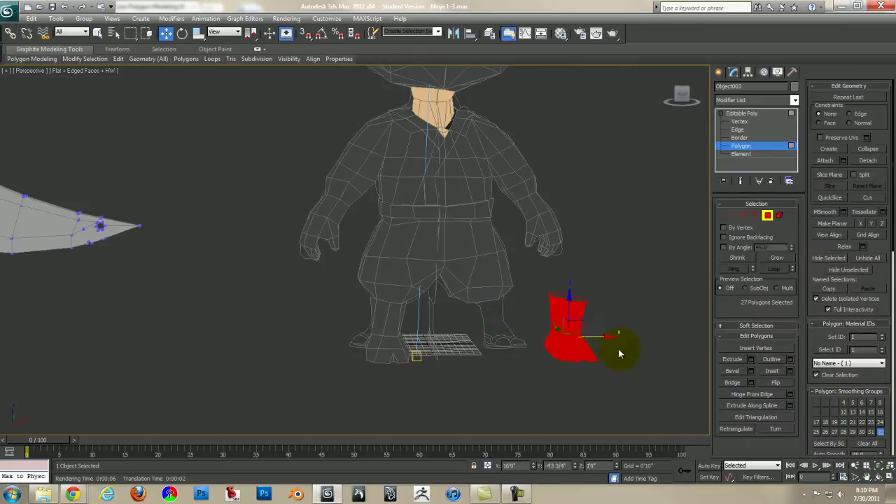
pyautogui.click(619, 353)
pyautogui.moveTo(513, 392); pyautogui.dragTo(517, 389)
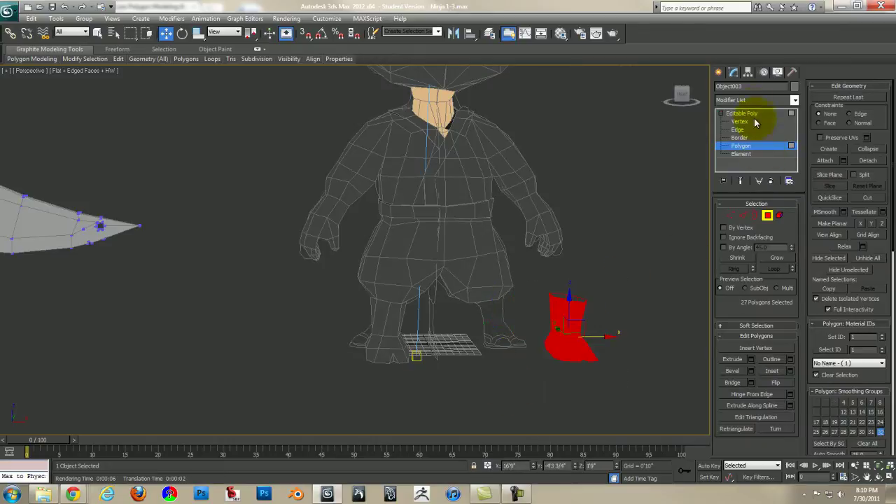
pyautogui.click(722, 114)
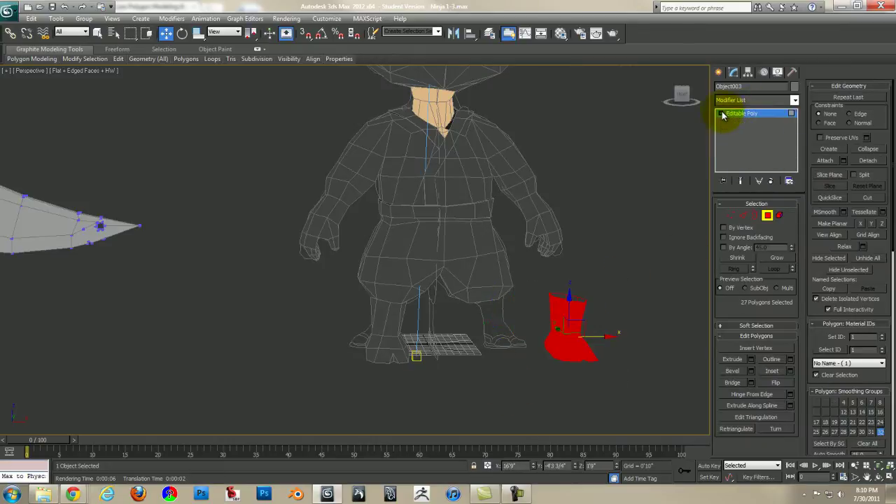
# Open the Modifier List and jump to the modifiers starting with S.
pyautogui.click(795, 102)
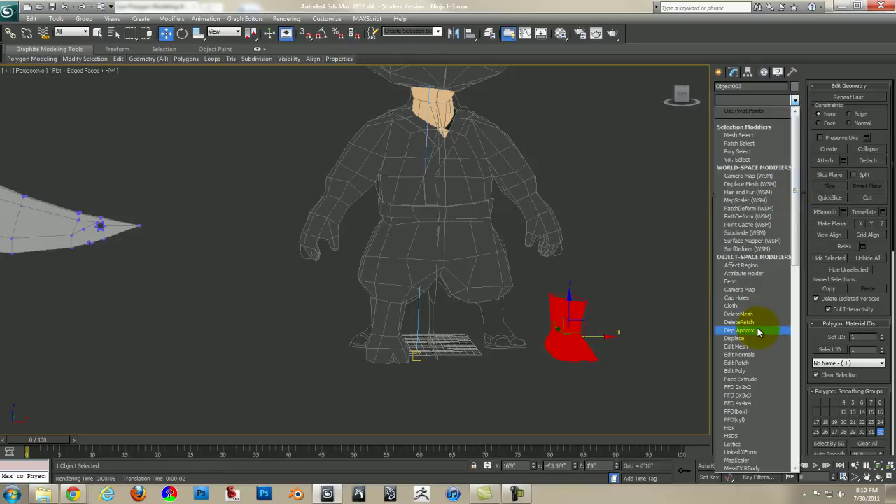
pyautogui.press('s')
pyautogui.press('Down')
pyautogui.press('Down')
pyautogui.press('Down')
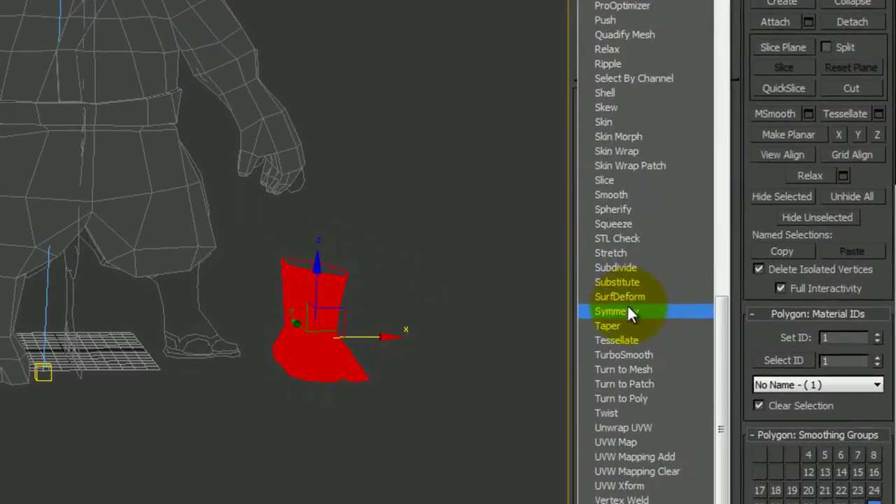
# Apply a flipped Symmetry modifier and move its mirror plane to separate the two boots.
pyautogui.click(633, 312)
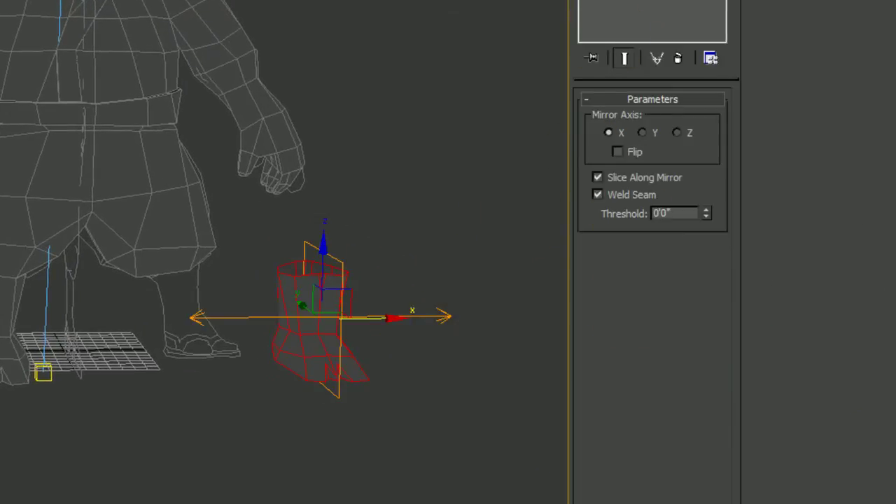
pyautogui.click(617, 151)
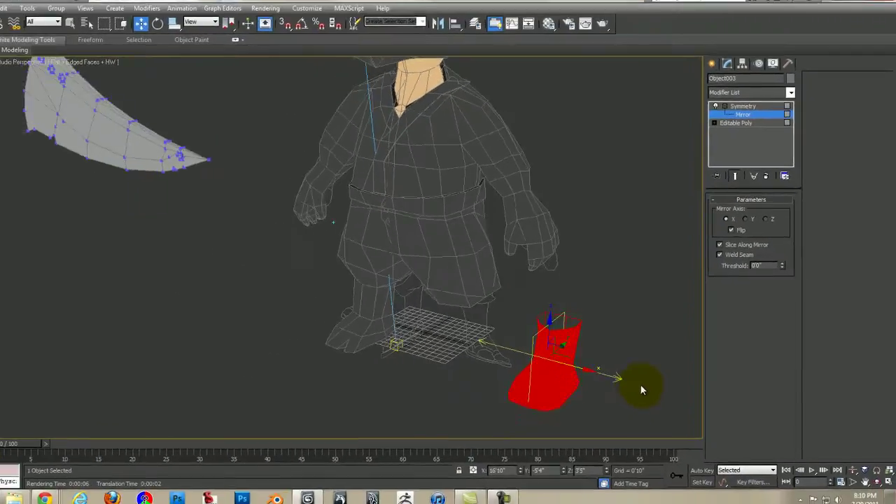
pyautogui.moveTo(641, 386)
pyautogui.keyDown('alt'); pyautogui.mouseDown(button='middle')
pyautogui.moveTo(647, 273)
pyautogui.moveTo(621, 282)
pyautogui.moveTo(596, 229)
pyautogui.mouseUp(button='middle'); pyautogui.keyUp('alt')
pyautogui.click(730, 113)
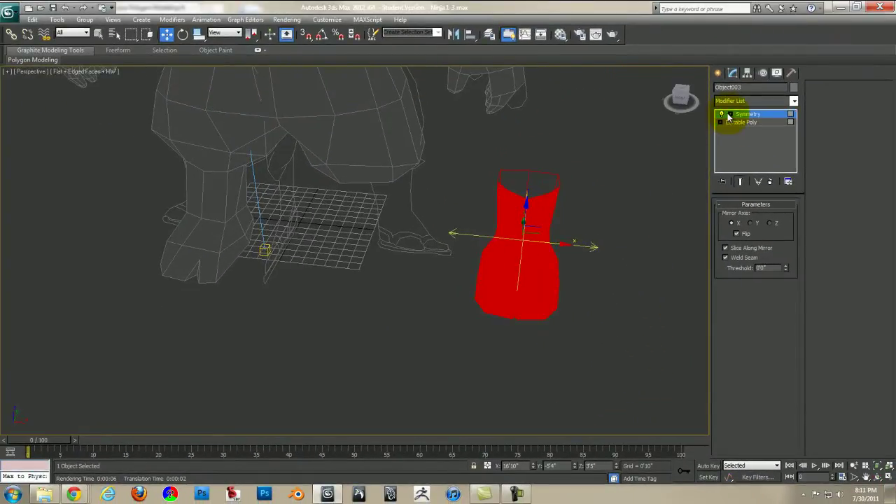
pyautogui.moveTo(596, 263); pyautogui.dragTo(658, 266)
pyautogui.moveTo(598, 324)
pyautogui.keyDown('alt'); pyautogui.mouseDown(button='middle')
pyautogui.moveTo(533, 342)
pyautogui.moveTo(602, 207)
pyautogui.moveTo(627, 225)
pyautogui.mouseUp(button='middle'); pyautogui.keyUp('alt')
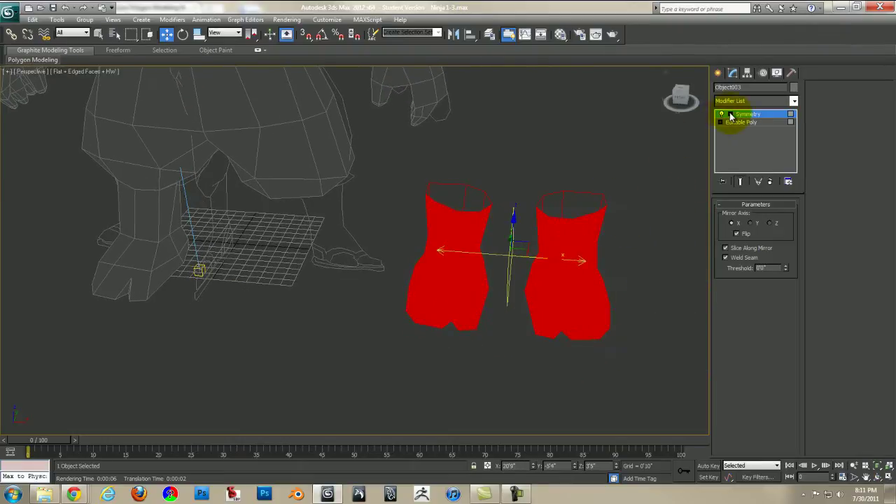
# Reselect the pair of boots from a lower, level view.
pyautogui.click(720, 74)
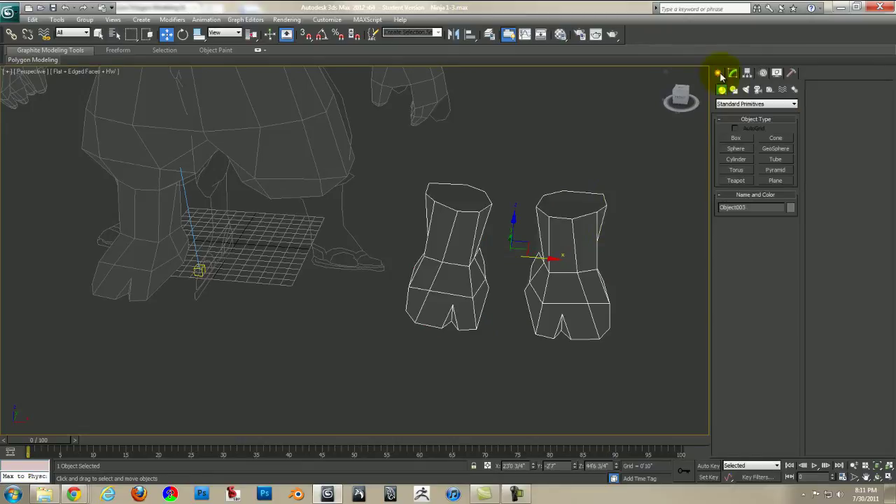
pyautogui.click(611, 222)
pyautogui.moveTo(476, 295)
pyautogui.keyDown('alt'); pyautogui.mouseDown(button='middle')
pyautogui.moveTo(480, 324)
pyautogui.moveTo(478, 279)
pyautogui.mouseUp(button='middle'); pyautogui.keyUp('alt')
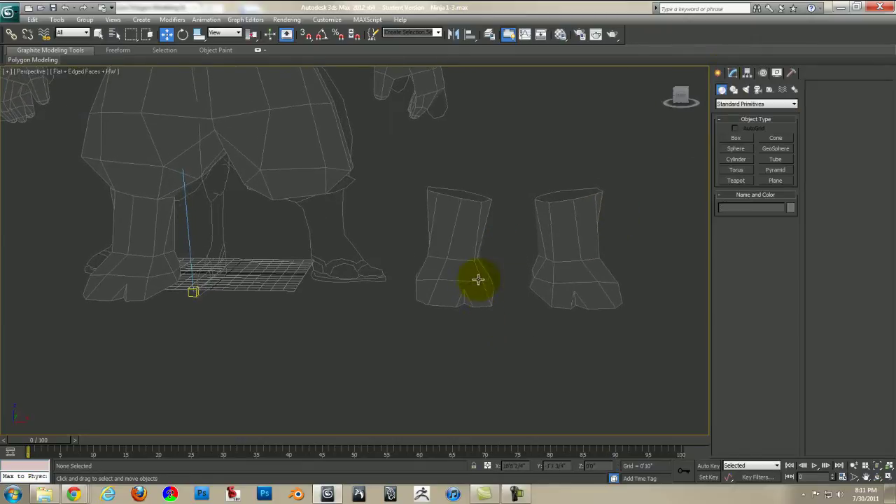
pyautogui.click(467, 288)
pyautogui.click(734, 73)
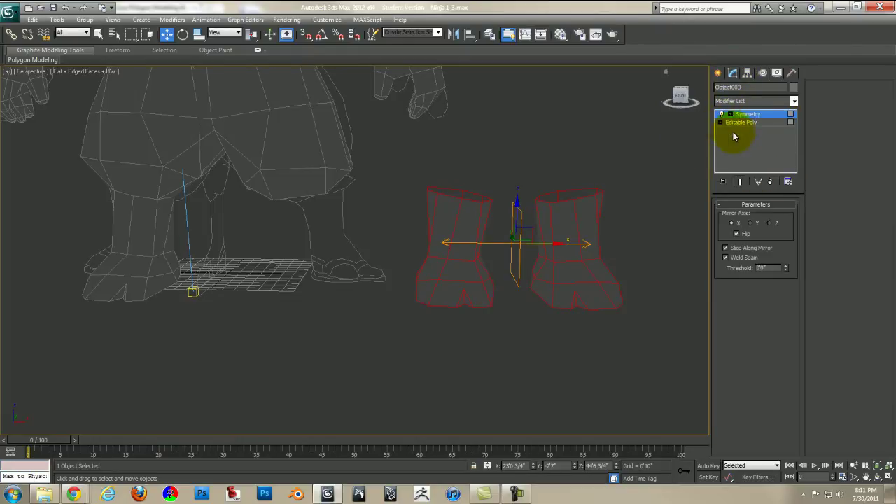
# Collapse All on Object003's stack to bake the Symmetry, then enter Polygon level.
pyautogui.rightClick(735, 136)
pyautogui.click(760, 244)
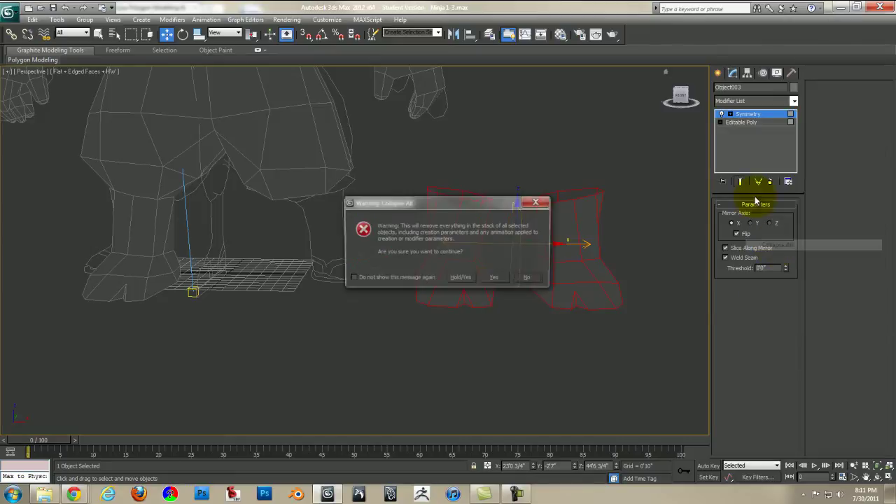
pyautogui.click(460, 278)
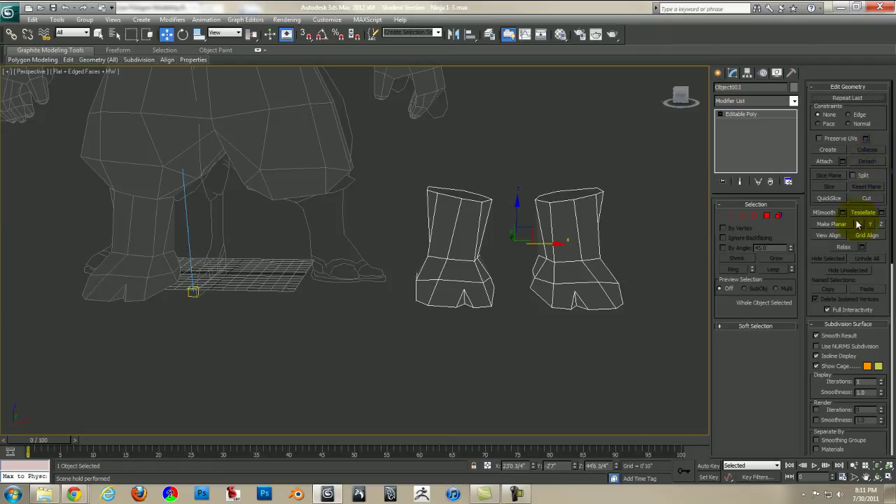
pyautogui.click(741, 145)
# Select the right-hand boot's 27 polygons and detach them as Object004.
pyautogui.click(649, 244)
pyautogui.moveTo(627, 175); pyautogui.dragTo(512, 374)
pyautogui.click(507, 167)
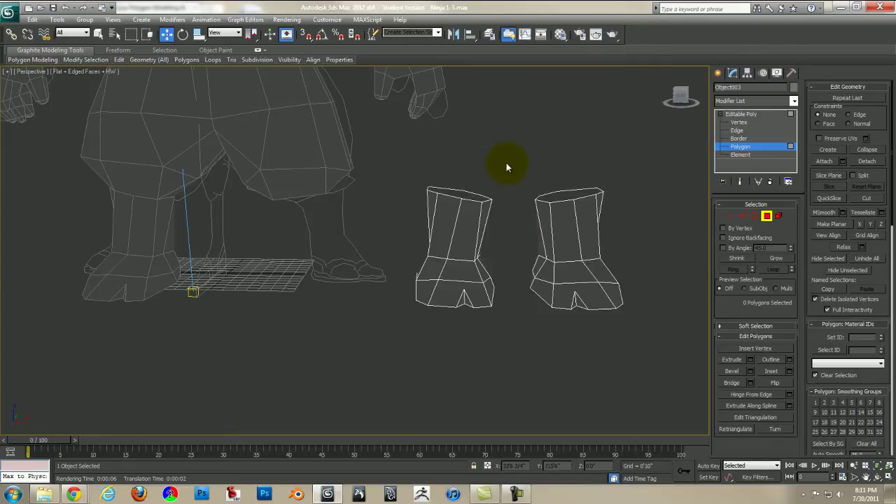
pyautogui.moveTo(564, 351); pyautogui.dragTo(637, 350)
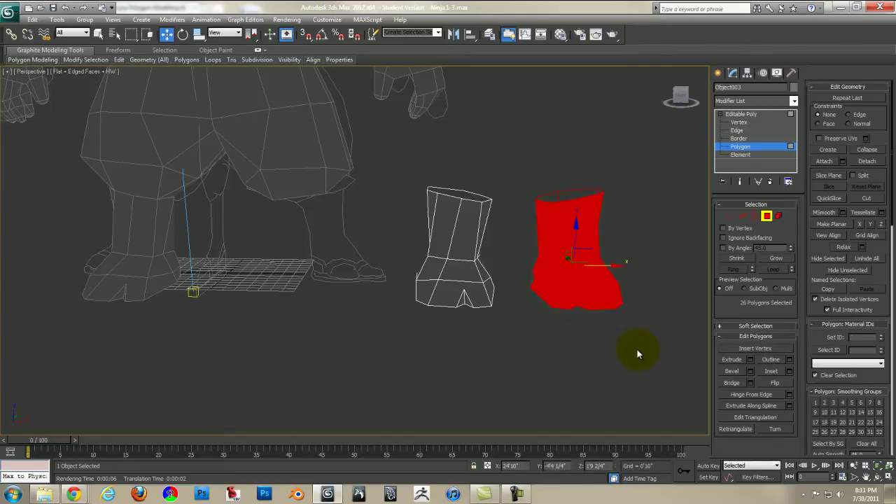
pyautogui.keyDown('alt'); pyautogui.moveTo(734, 238); pyautogui.dragTo(600, 236, button='middle'); pyautogui.keyUp('alt')
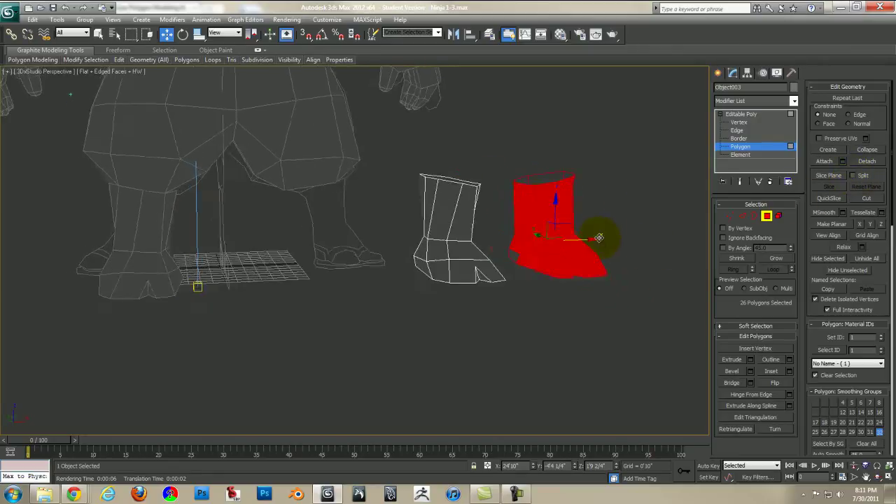
pyautogui.click(594, 159)
pyautogui.moveTo(606, 350); pyautogui.dragTo(676, 343)
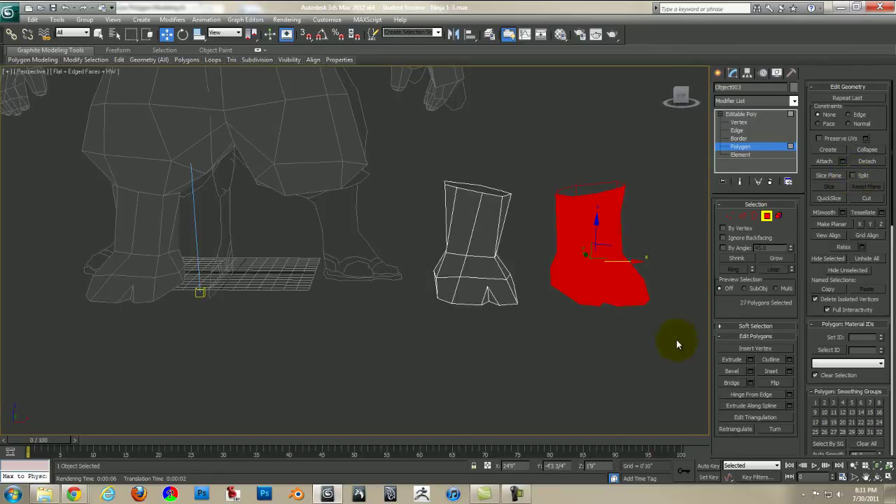
pyautogui.click(866, 161)
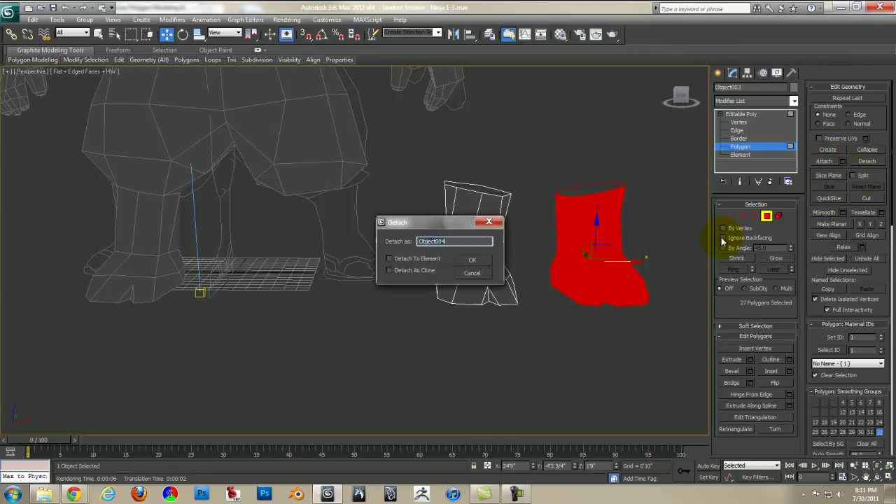
pyautogui.click(473, 262)
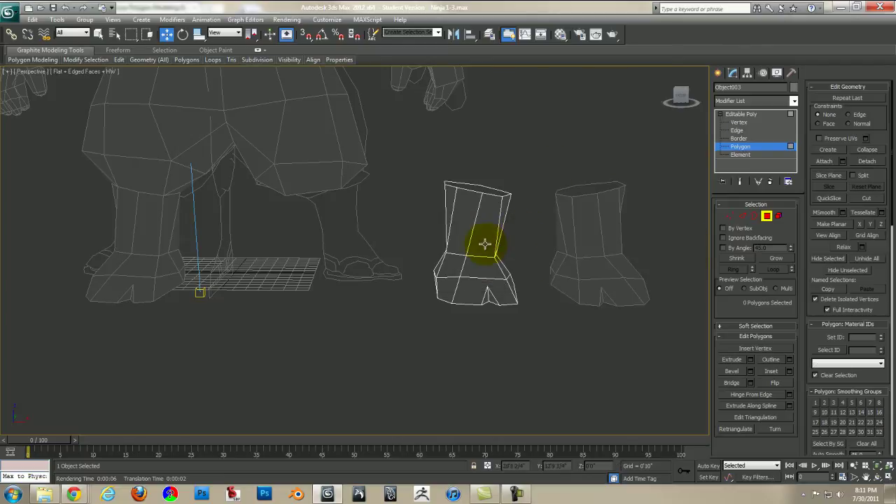
pyautogui.click(719, 73)
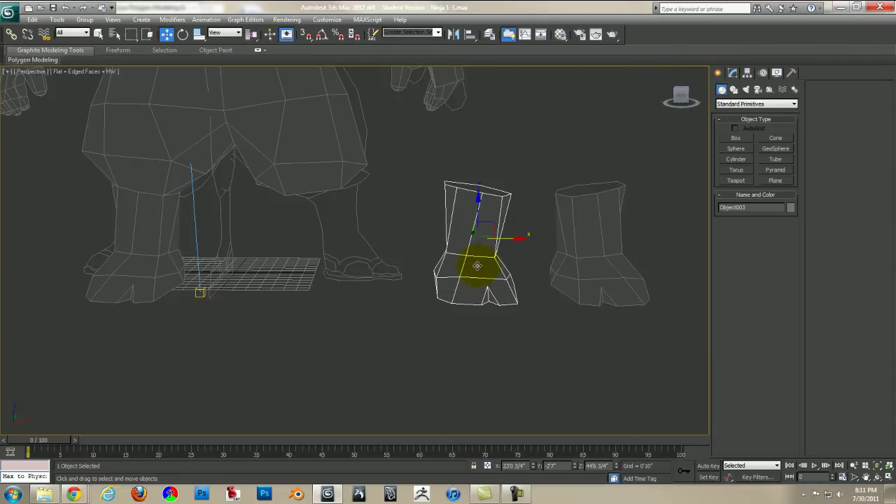
# Delete the spare middle boot and move Object004 under the character's right leg.
pyautogui.press('Delete')
pyautogui.click(582, 249)
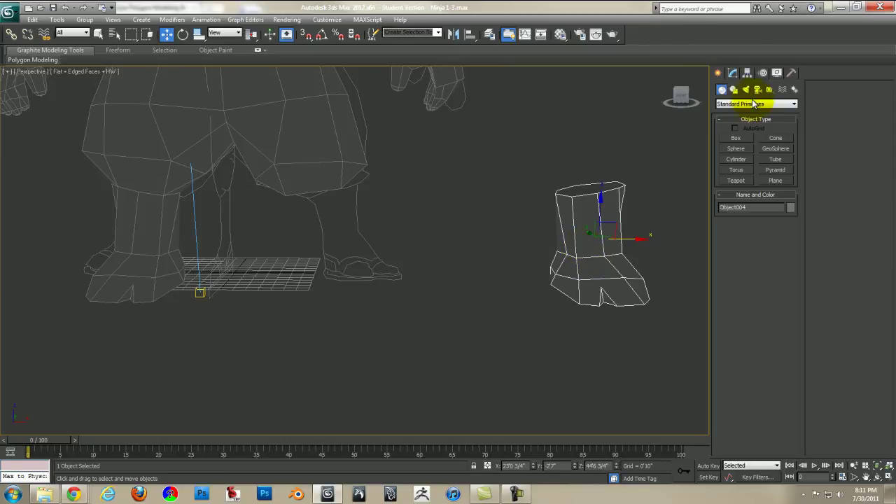
pyautogui.moveTo(628, 263); pyautogui.dragTo(361, 276)
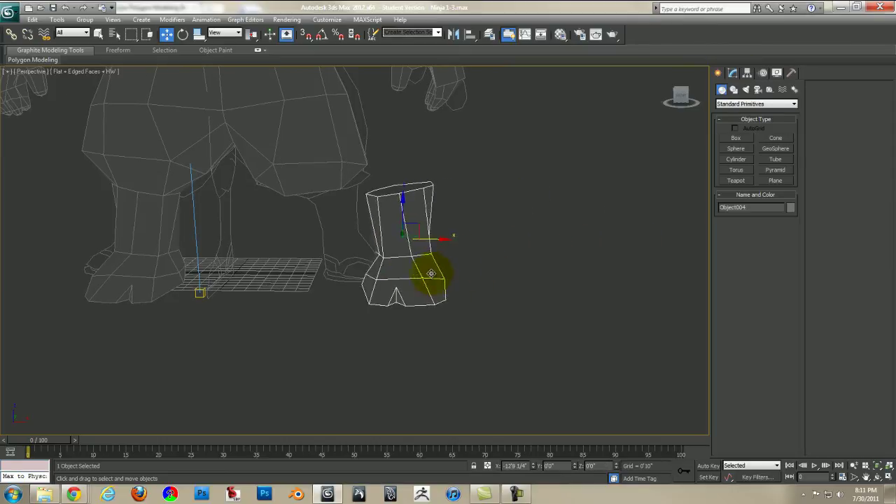
pyautogui.scroll(3, 362, 276)
pyautogui.scroll(3, 380, 280)
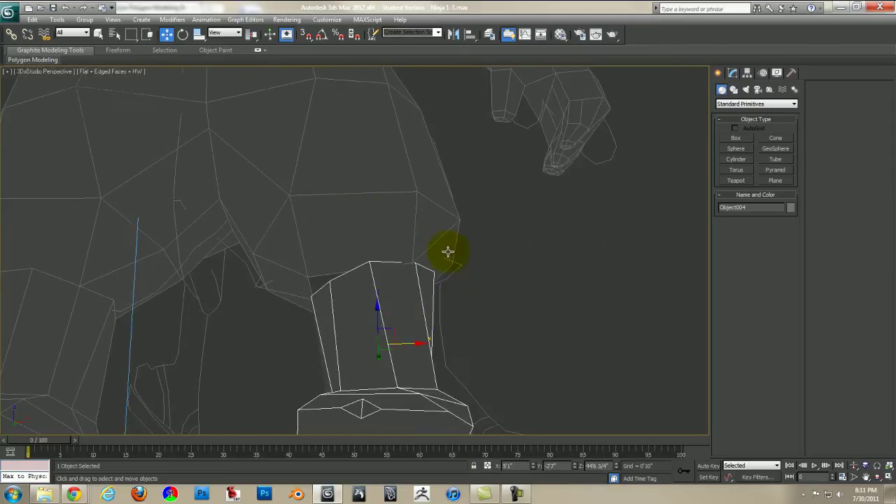
# Attach the body mesh to Object004 and switch to Vertex level, zooming in on the seam.
pyautogui.click(731, 76)
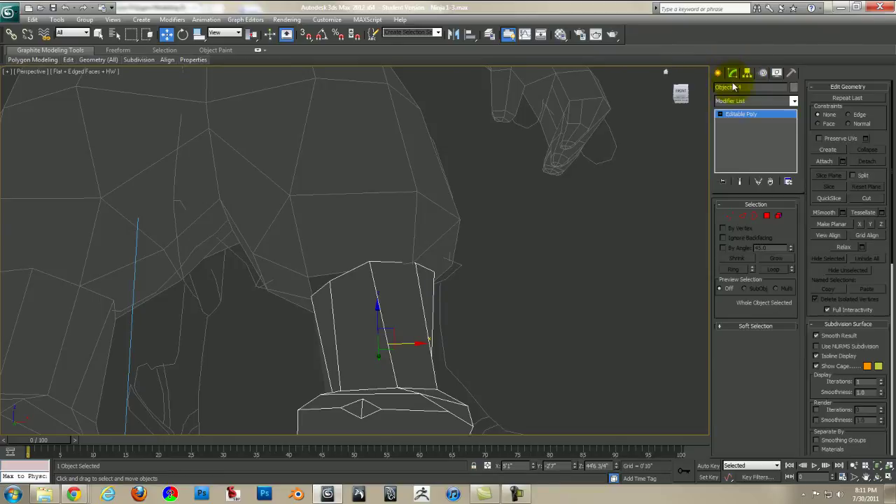
pyautogui.click(830, 160)
pyautogui.click(348, 196)
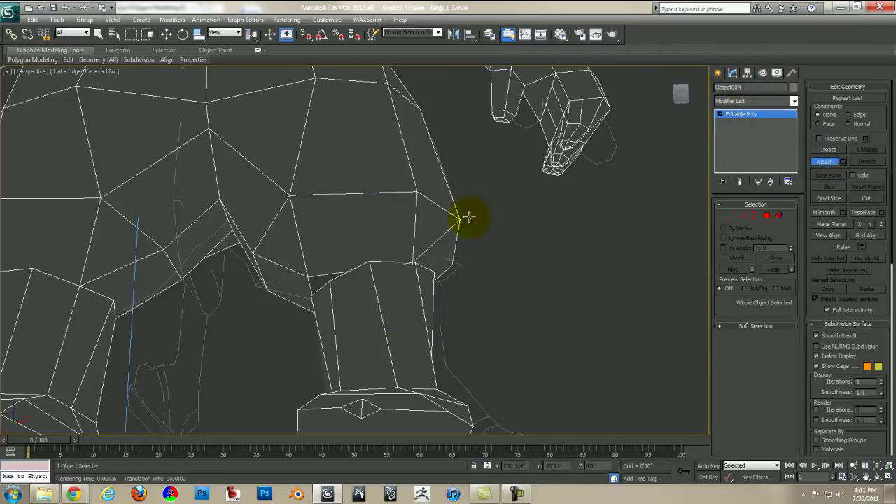
pyautogui.click(720, 114)
pyautogui.click(739, 122)
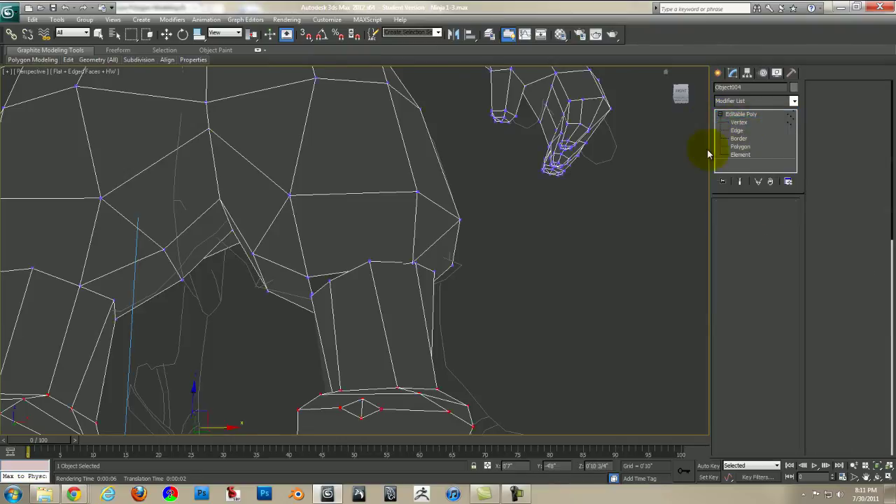
pyautogui.scroll(2, 649, 220)
pyautogui.scroll(2, 647, 225)
pyautogui.scroll(2, 644, 232)
pyautogui.scroll(2, 644, 231)
pyautogui.scroll(2, 634, 242)
pyautogui.scroll(1, 617, 253)
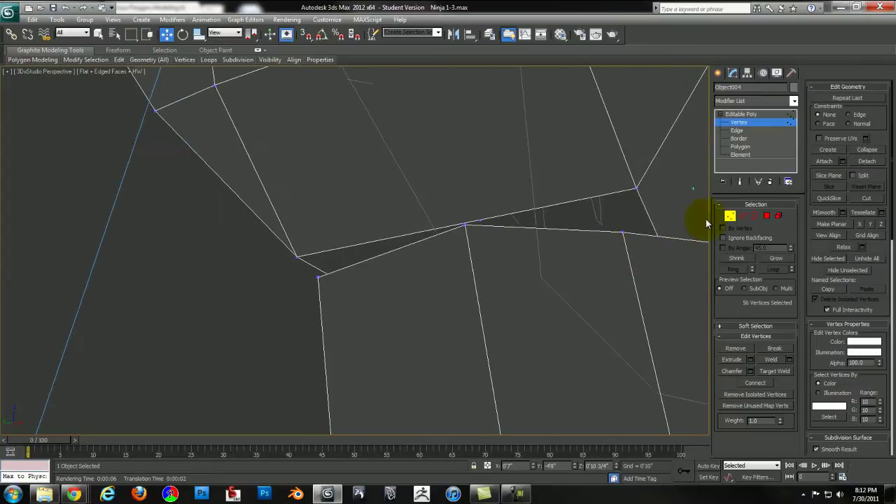
pyautogui.scroll(2, 706, 218)
# Clear the vertex selection and orbit to a low view of the leg-boot seams.
pyautogui.keyDown('alt'); pyautogui.moveTo(718, 246); pyautogui.dragTo(705, 263, button='middle'); pyautogui.keyUp('alt')
pyautogui.click(541, 306)
pyautogui.scroll(-1, 490, 305)
pyautogui.scroll(-2, 438, 303)
pyautogui.scroll(-2, 497, 280)
pyautogui.scroll(-2, 524, 271)
pyautogui.moveTo(555, 217)
pyautogui.keyDown('alt'); pyautogui.mouseDown(button='middle')
pyautogui.moveTo(397, 289)
pyautogui.moveTo(451, 227)
pyautogui.mouseUp(button='middle'); pyautogui.keyUp('alt')
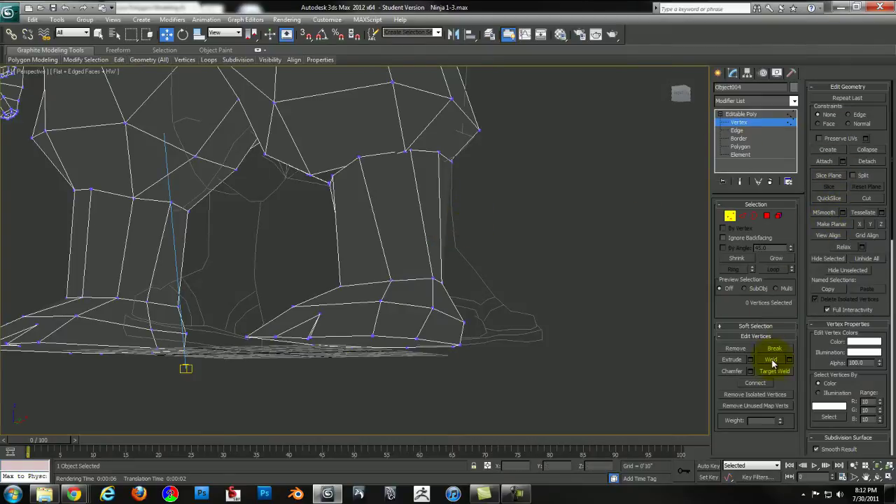
pyautogui.scroll(3, 408, 145)
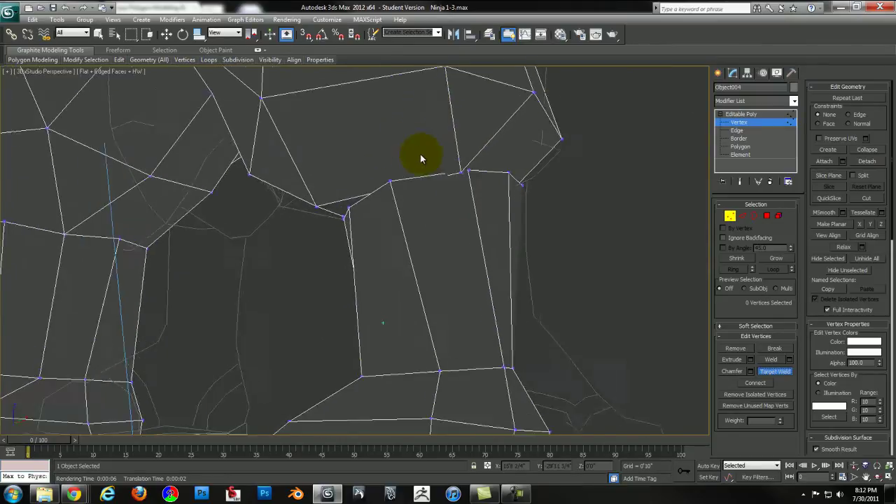
pyautogui.scroll(2, 420, 156)
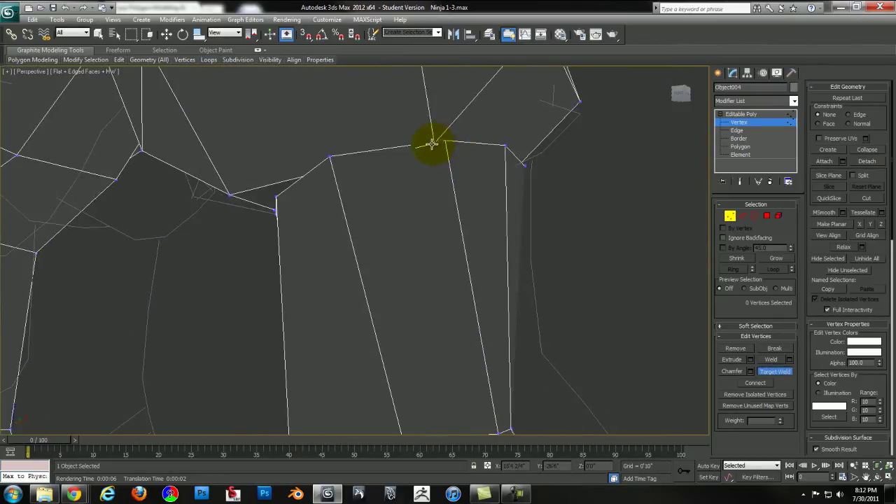
# Target-weld seven boot-top vertices onto their matching leg vertices around the seam.
pyautogui.moveTo(390, 174)
pyautogui.keyDown('alt'); pyautogui.mouseDown(button='middle')
pyautogui.moveTo(304, 194)
pyautogui.moveTo(310, 160)
pyautogui.moveTo(273, 170)
pyautogui.mouseUp(button='middle'); pyautogui.keyUp('alt')
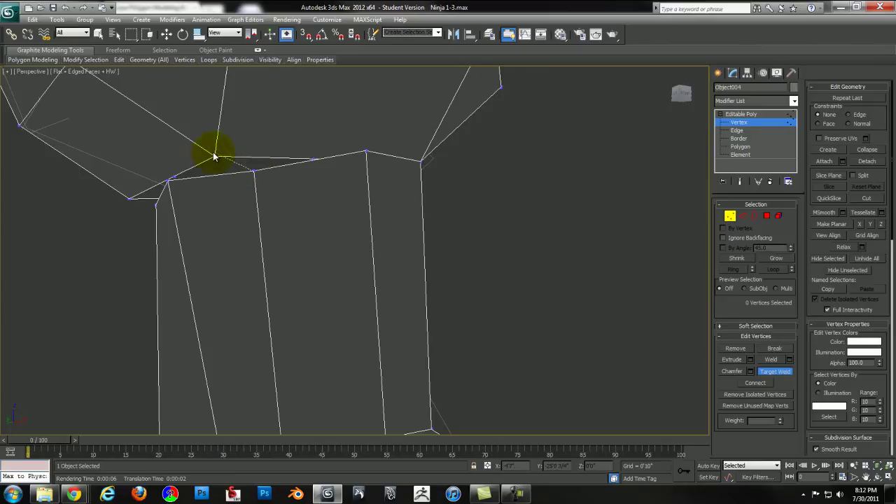
pyautogui.moveTo(216, 154)
pyautogui.keyDown('alt'); pyautogui.mouseDown(button='middle')
pyautogui.moveTo(348, 156)
pyautogui.moveTo(369, 184)
pyautogui.moveTo(362, 145)
pyautogui.moveTo(378, 136)
pyautogui.mouseUp(button='middle'); pyautogui.keyUp('alt')
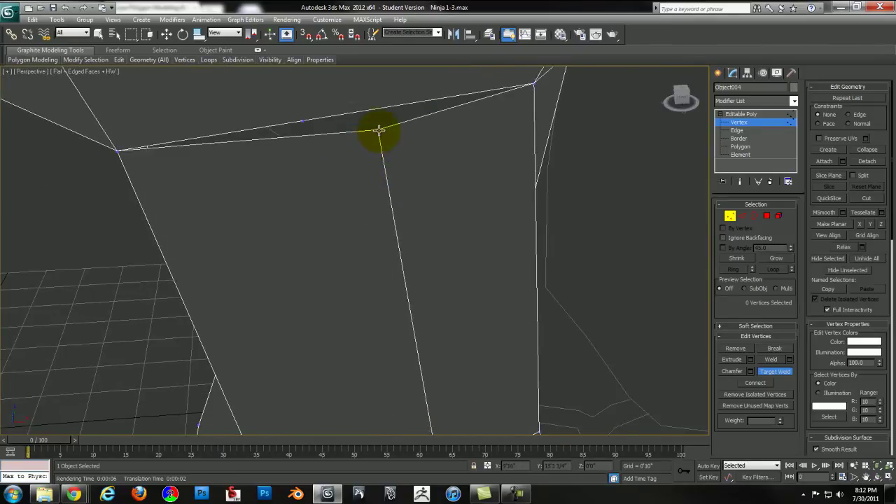
pyautogui.moveTo(301, 121)
pyautogui.keyDown('alt'); pyautogui.mouseDown(button='middle')
pyautogui.moveTo(380, 193)
pyautogui.moveTo(389, 188)
pyautogui.moveTo(383, 176)
pyautogui.moveTo(405, 313)
pyautogui.mouseUp(button='middle'); pyautogui.keyUp('alt')
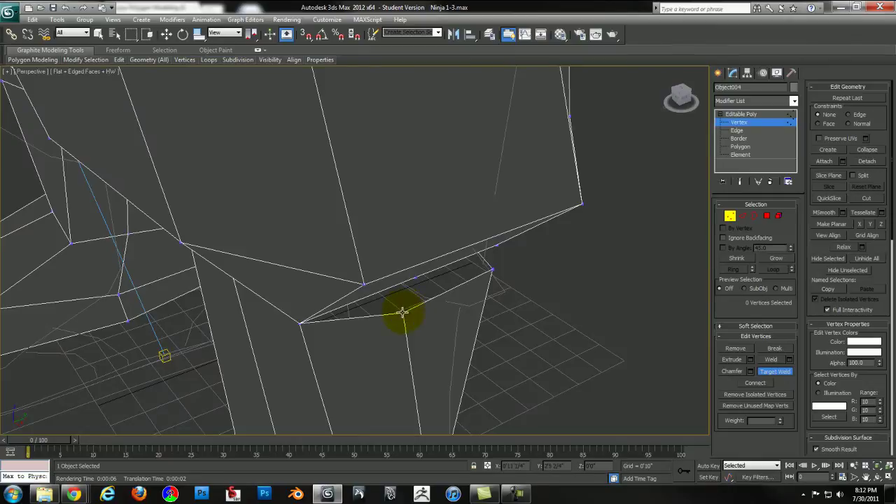
pyautogui.keyDown('alt'); pyautogui.moveTo(414, 278); pyautogui.dragTo(489, 369, button='middle'); pyautogui.keyUp('alt')
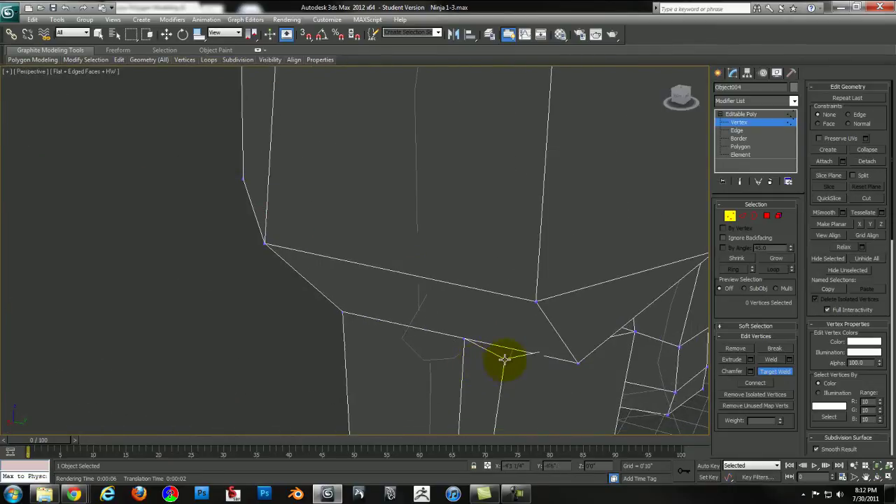
pyautogui.moveTo(577, 362)
pyautogui.keyDown('alt'); pyautogui.mouseDown(button='middle')
pyautogui.moveTo(570, 392)
pyautogui.moveTo(561, 362)
pyautogui.mouseUp(button='middle'); pyautogui.keyUp('alt')
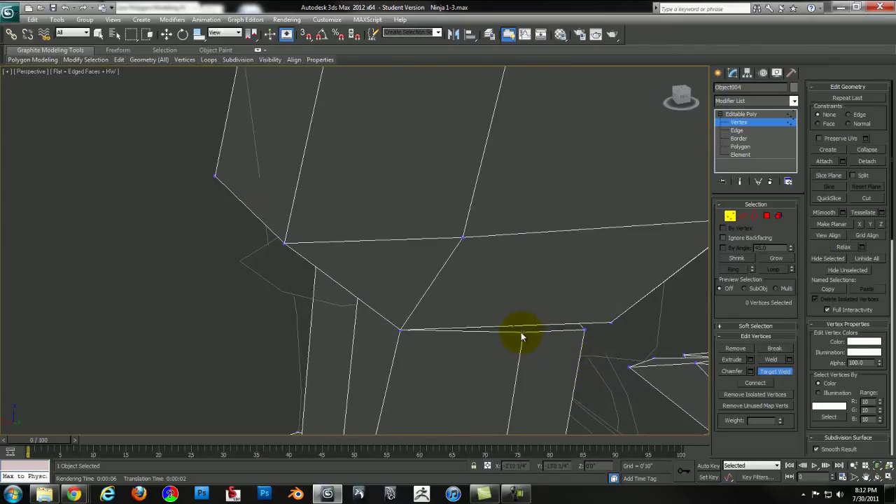
pyautogui.moveTo(514, 327)
pyautogui.keyDown('alt'); pyautogui.mouseDown(button='middle')
pyautogui.moveTo(539, 356)
pyautogui.moveTo(509, 303)
pyautogui.moveTo(559, 275)
pyautogui.mouseUp(button='middle'); pyautogui.keyUp('alt')
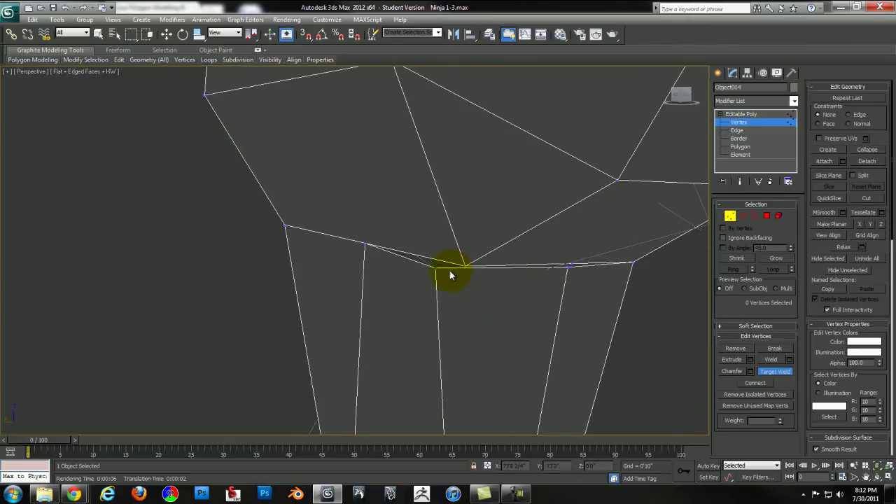
pyautogui.moveTo(462, 264)
pyautogui.keyDown('alt'); pyautogui.mouseDown(button='middle')
pyautogui.moveTo(488, 334)
pyautogui.moveTo(530, 299)
pyautogui.moveTo(520, 332)
pyautogui.moveTo(591, 305)
pyautogui.mouseUp(button='middle'); pyautogui.keyUp('alt')
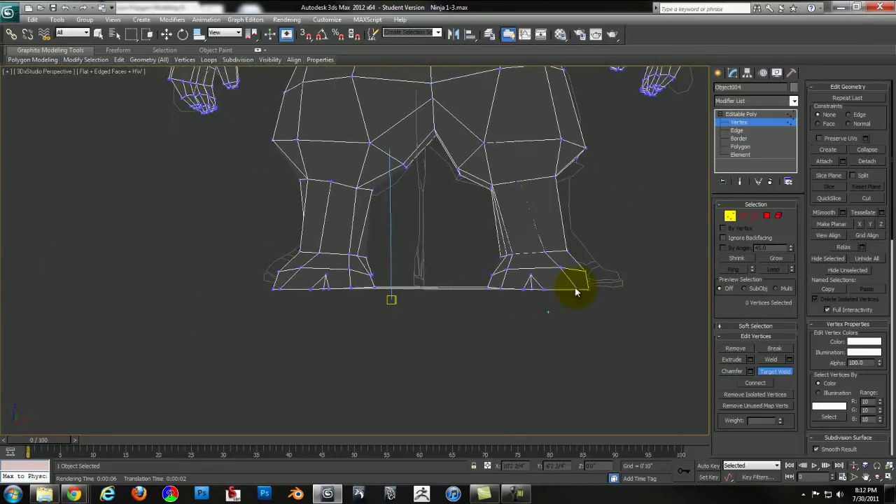
# Quick-render the legs and boots from the front, then again from an angled view.
pyautogui.keyDown('alt'); pyautogui.moveTo(574, 287); pyautogui.dragTo(532, 347, button='middle'); pyautogui.keyUp('alt')
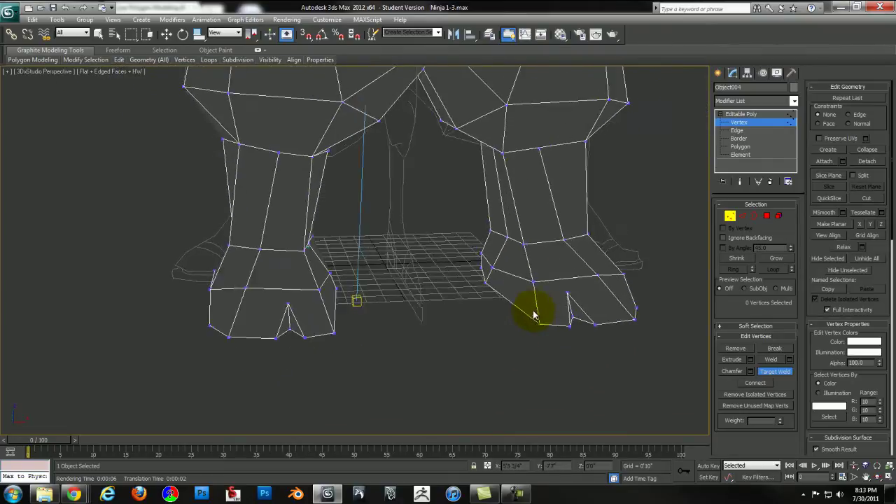
pyautogui.scroll(2, 540, 315)
pyautogui.scroll(2, 540, 315)
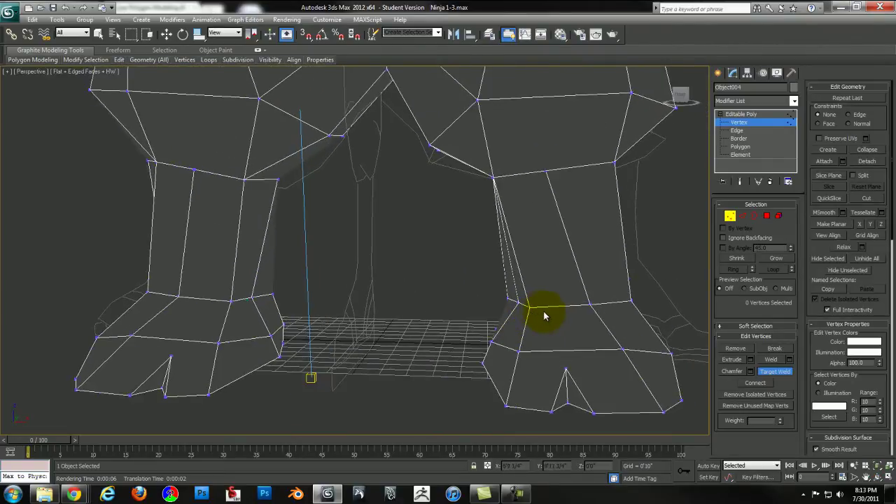
pyautogui.hotkey('shift', 'q')
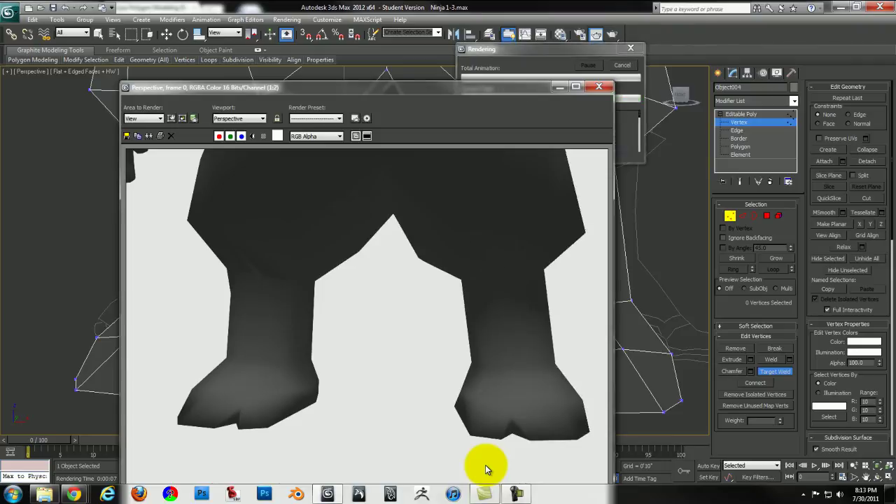
pyautogui.click(598, 86)
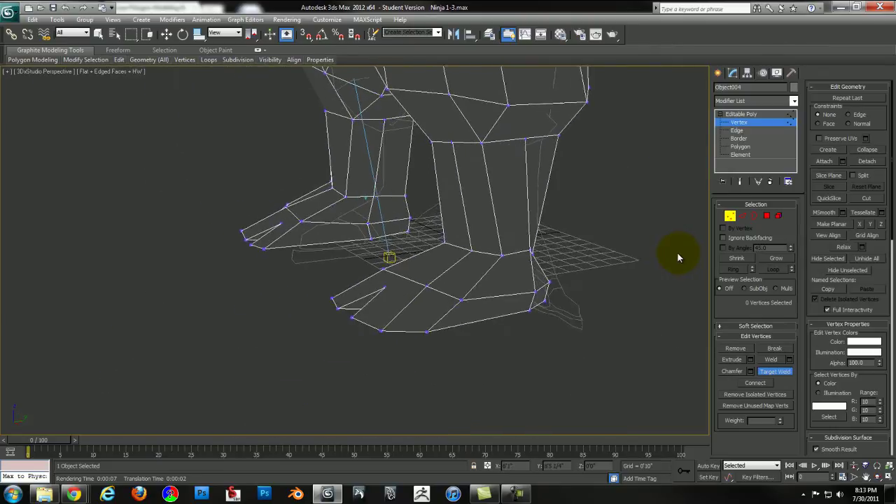
pyautogui.hotkey('shift', 'q')
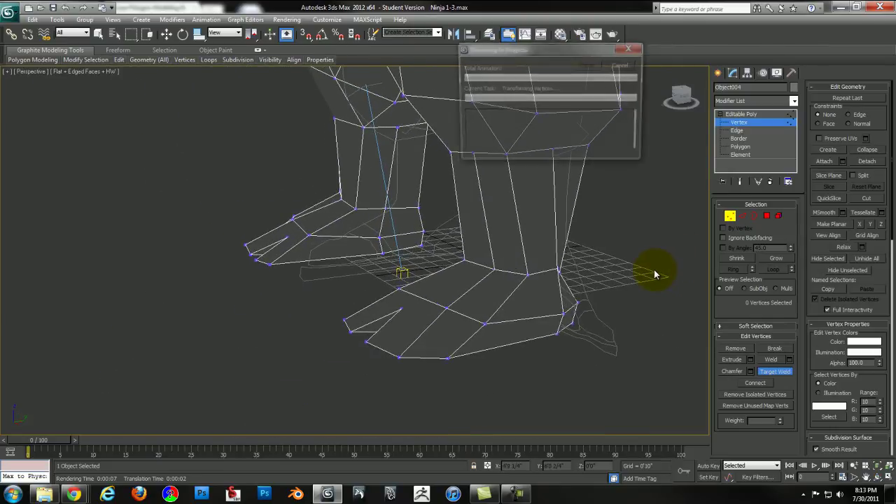